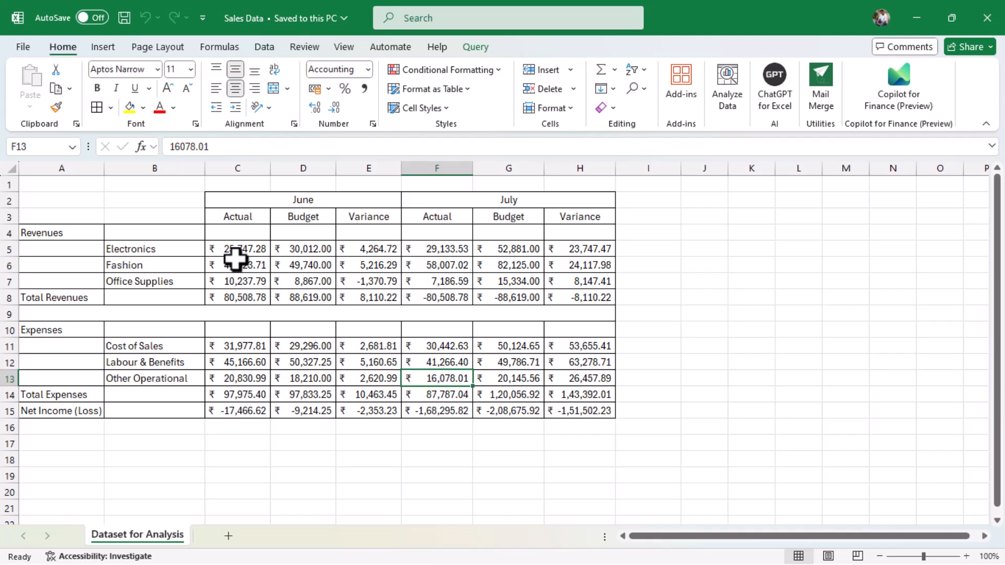
Step: Send the report to Power Query via Get Data from Table/Range, with the range set to A2:H15
{"action": "left_click", "coordinate": [236, 260]}
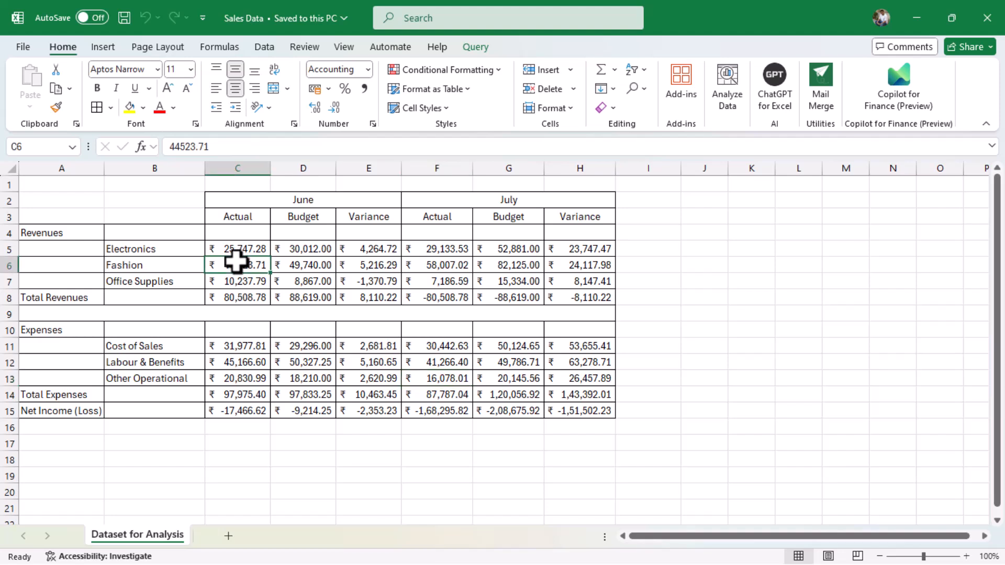
{"action": "right_click", "coordinate": [236, 262]}
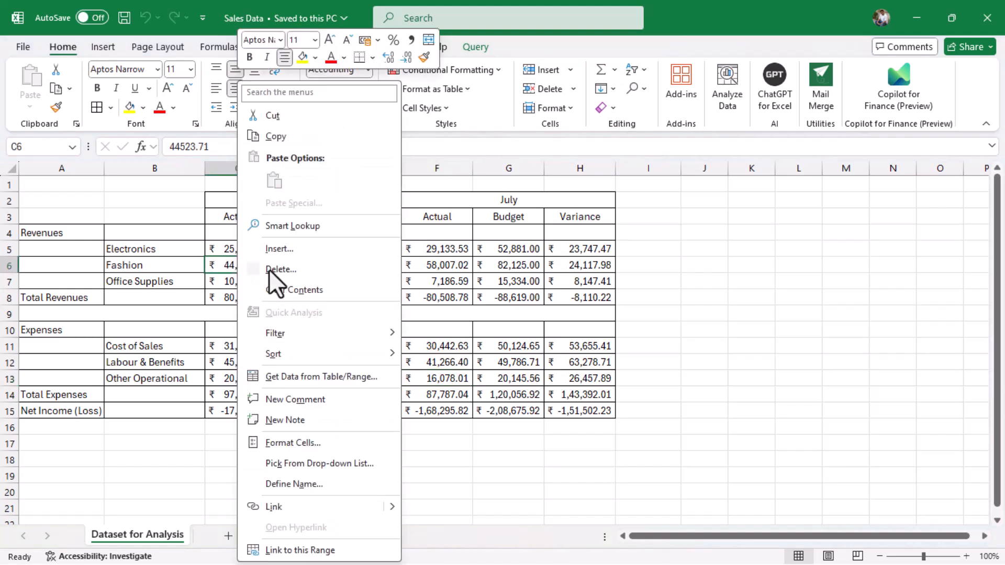
{"action": "left_click", "coordinate": [331, 376]}
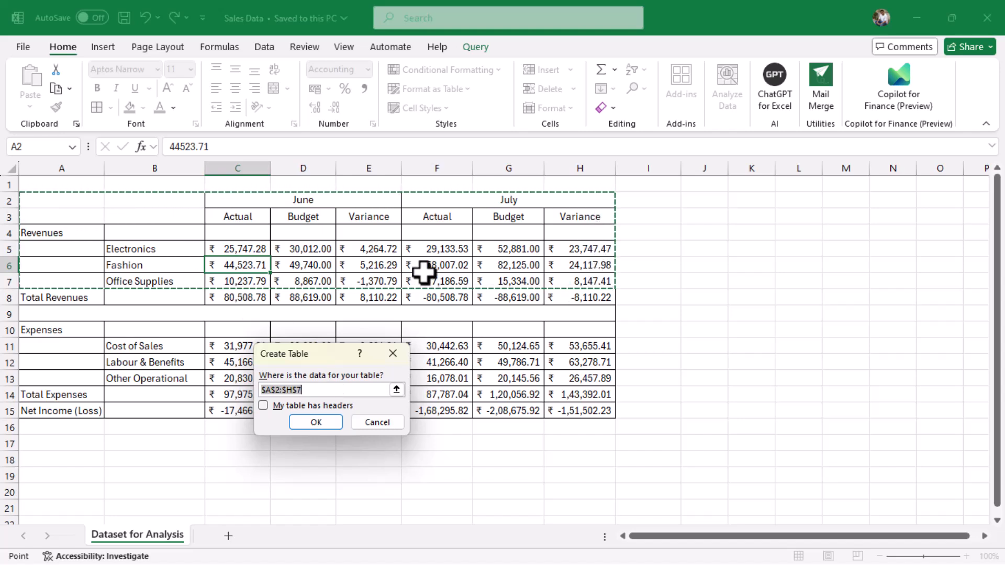
{"action": "left_click_drag", "start_coordinate": [58, 199], "coordinate": [582, 404]}
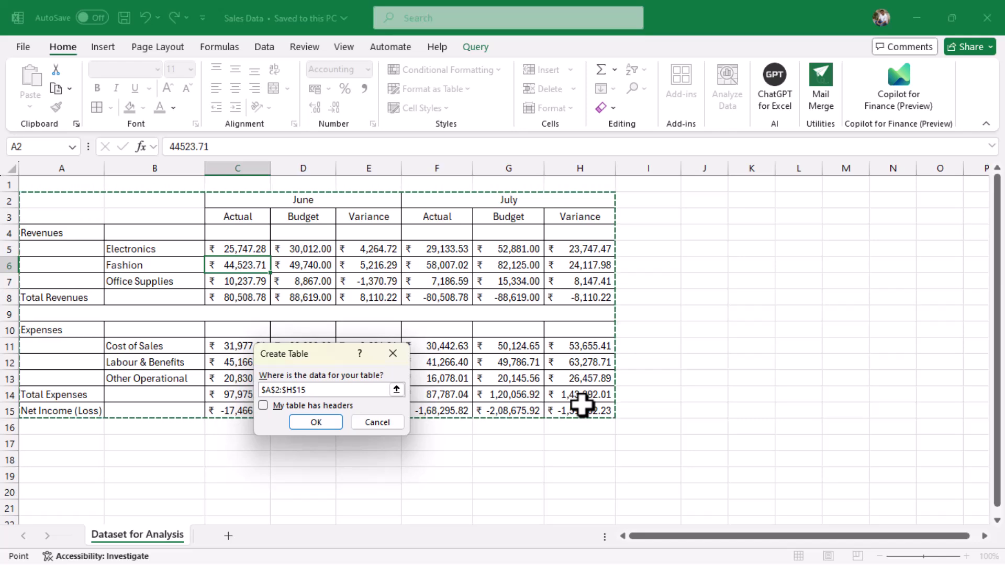
Step: Confirm the A2:H15 table so the report loads into Power Query Editor as Table1, then select Column1
{"action": "left_click", "coordinate": [317, 422]}
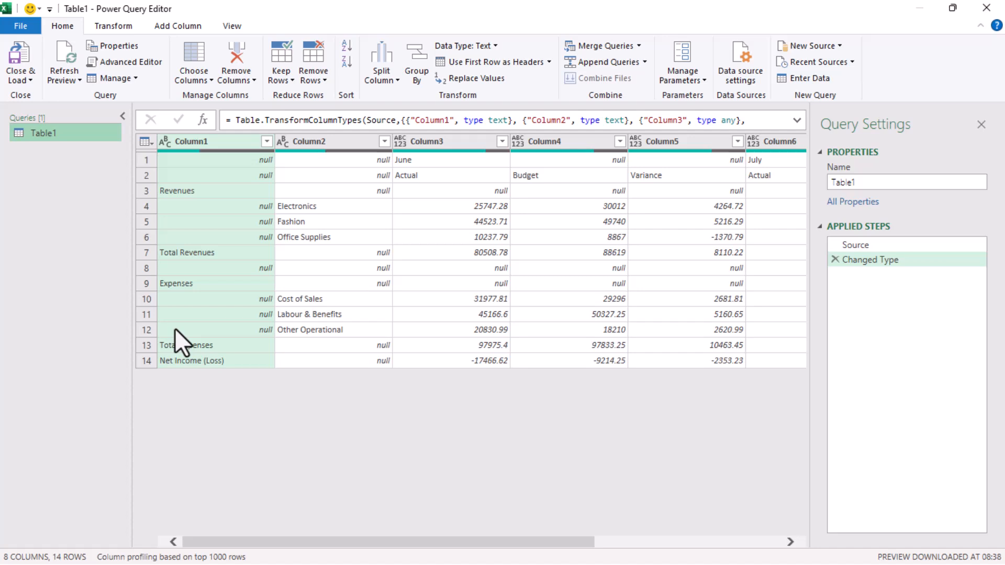
{"action": "left_click", "coordinate": [209, 143]}
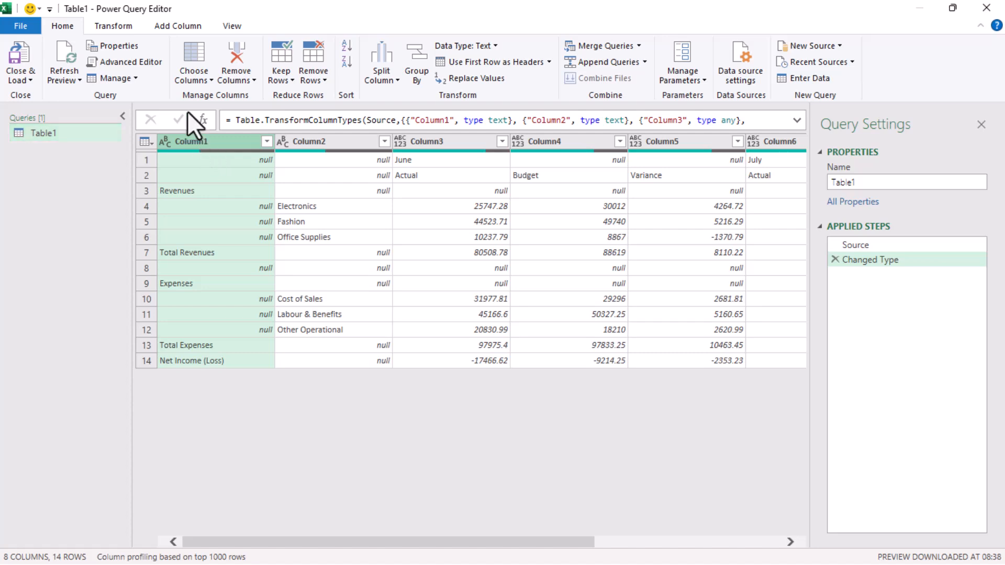
Step: Fill the Revenues and Expenses category labels down Column1
{"action": "left_click", "coordinate": [124, 26]}
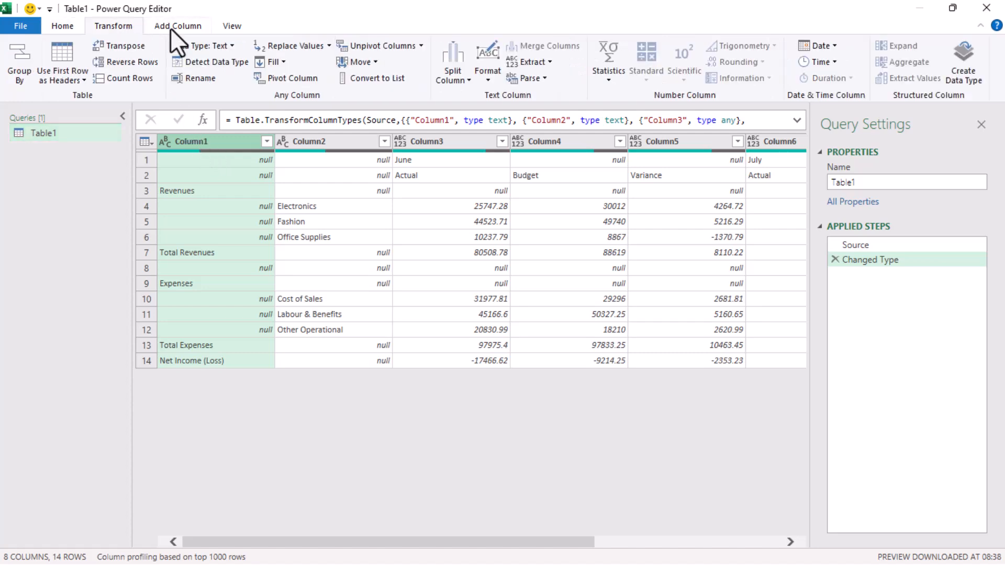
{"action": "left_click", "coordinate": [286, 65]}
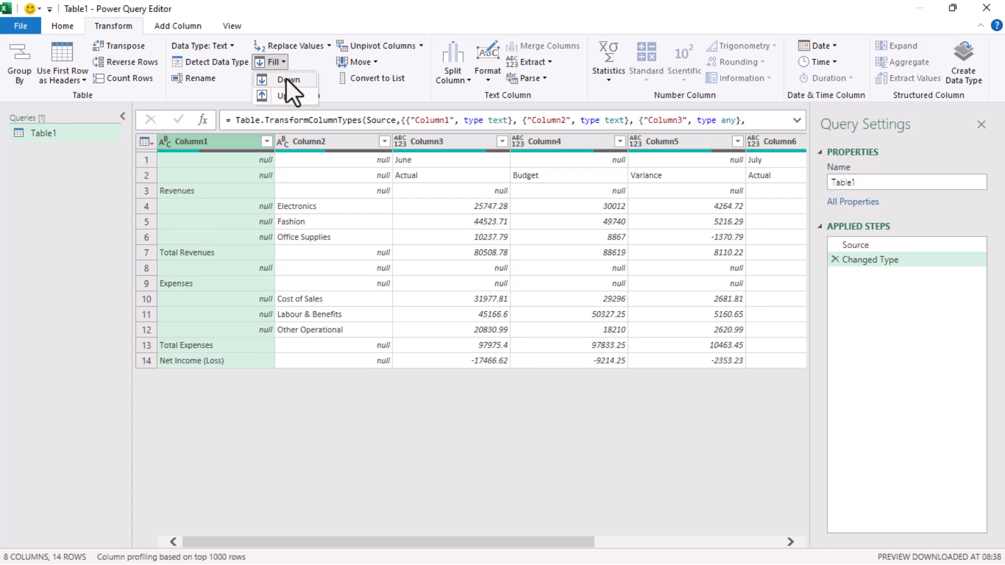
{"action": "left_click", "coordinate": [286, 78]}
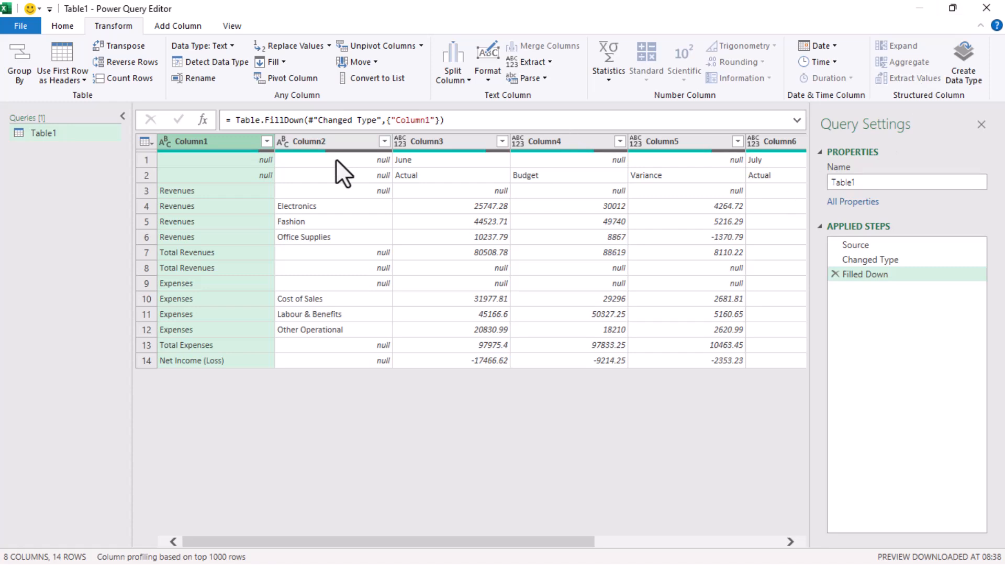
Step: Check the month headings in row 1 and the Actual/Budget labels in row 2
{"action": "left_click", "coordinate": [401, 160]}
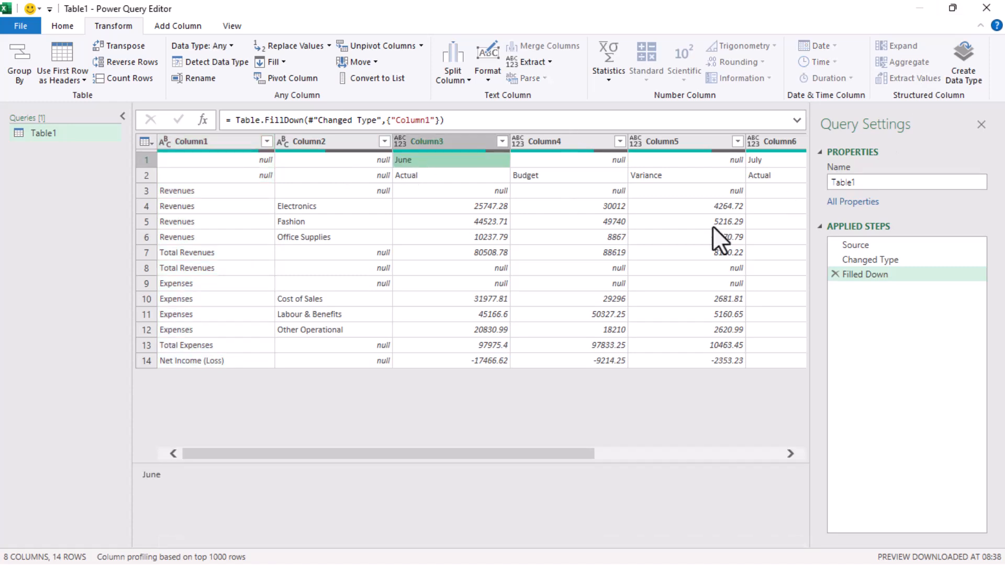
{"action": "key", "text": "Right"}
{"action": "key", "text": "Right"}
{"action": "key", "text": "Right"}
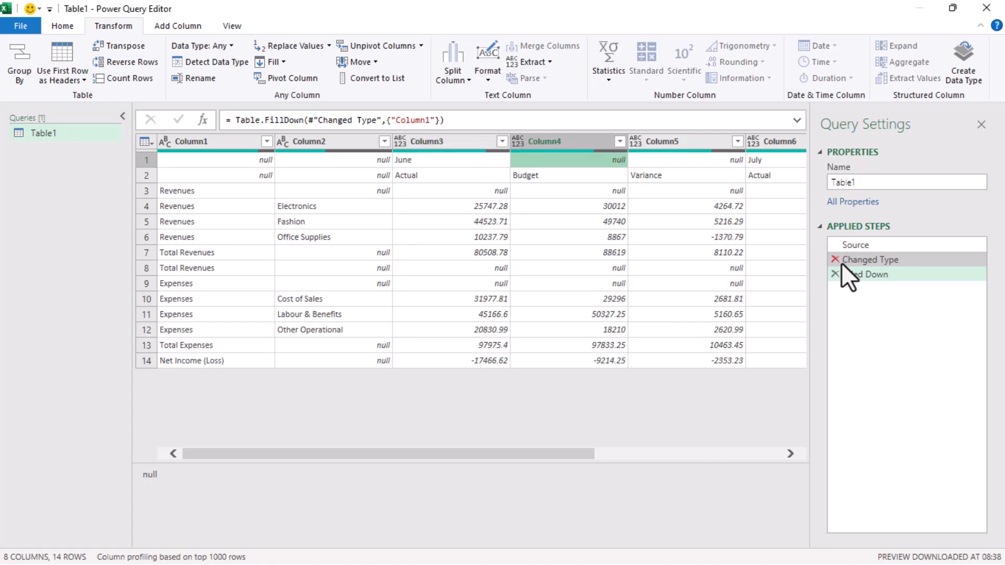
{"action": "key", "text": "Right"}
{"action": "key", "text": "Right"}
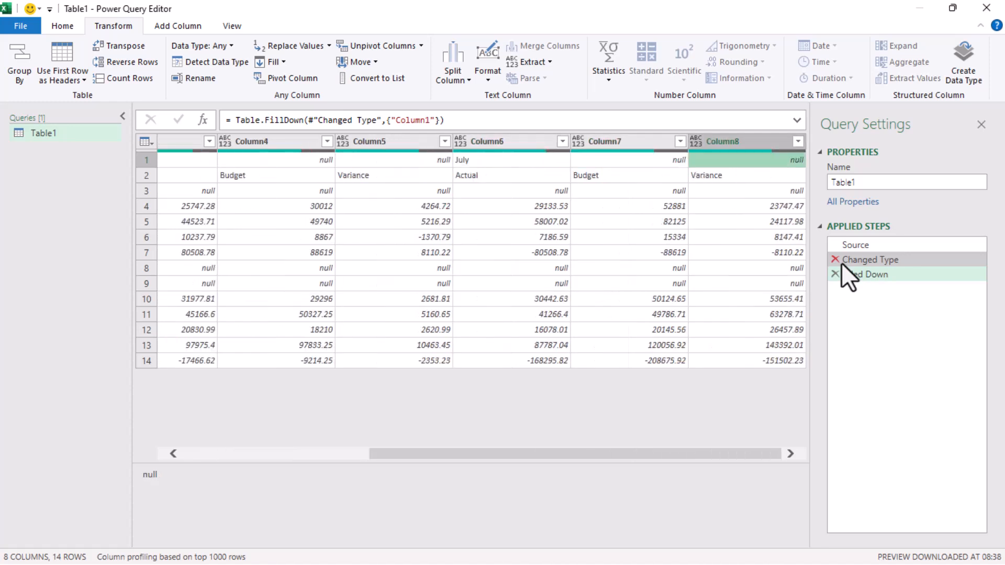
{"action": "key", "text": "Down"}
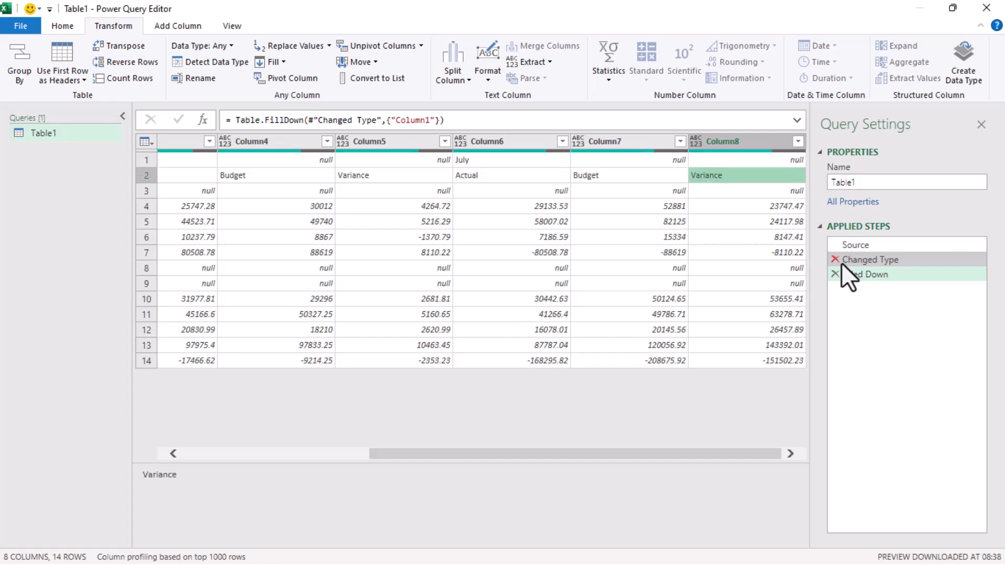
{"action": "key", "text": "Left"}
{"action": "key", "text": "Left"}
{"action": "key", "text": "Left"}
{"action": "key", "text": "Left"}
{"action": "key", "text": "Left"}
{"action": "key", "text": "Left"}
{"action": "key", "text": "Left"}
{"action": "key", "text": "Left"}
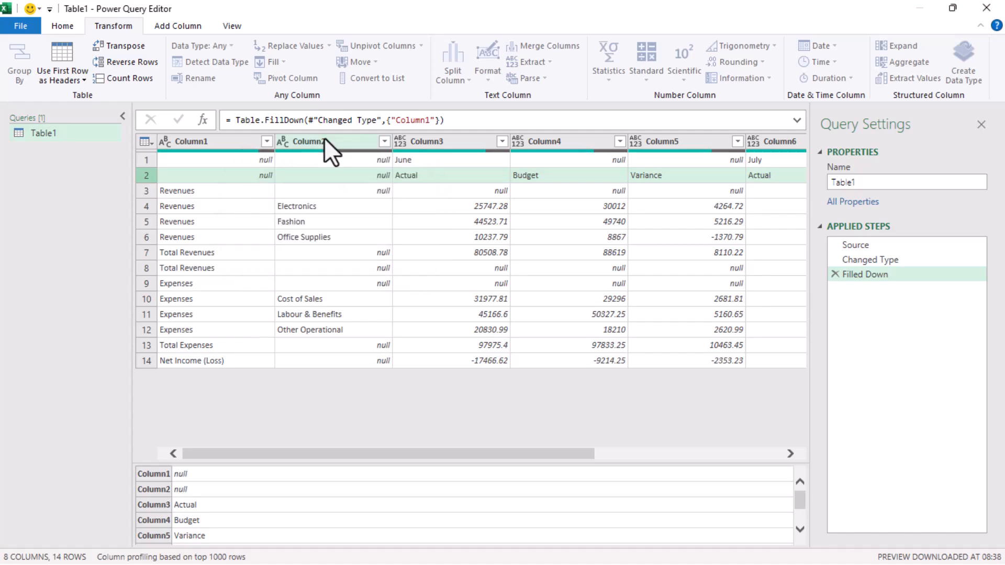
Step: Transpose the table, then fill June and July down the new Column1
{"action": "left_click", "coordinate": [118, 46]}
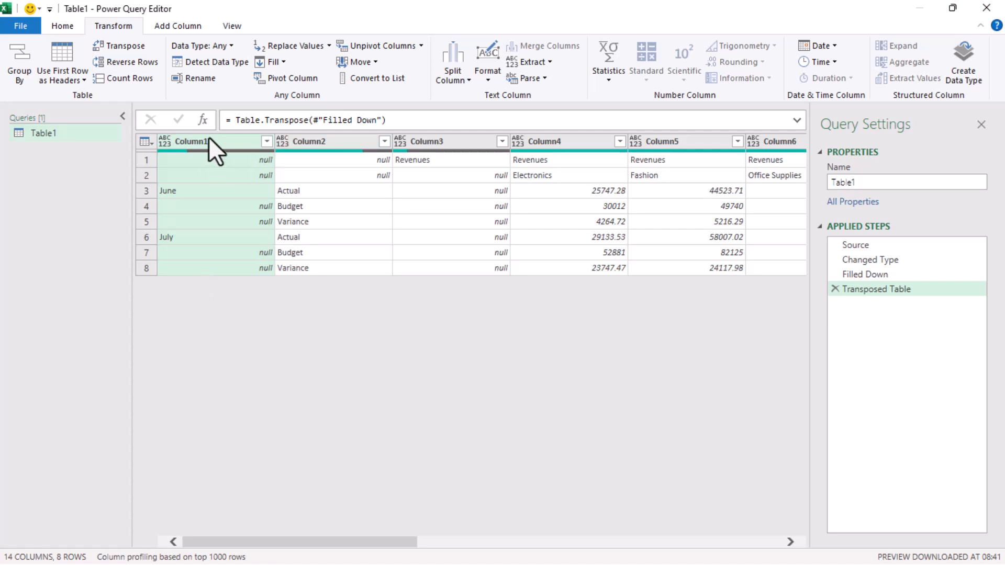
{"action": "left_click", "coordinate": [281, 61]}
{"action": "left_click", "coordinate": [282, 77]}
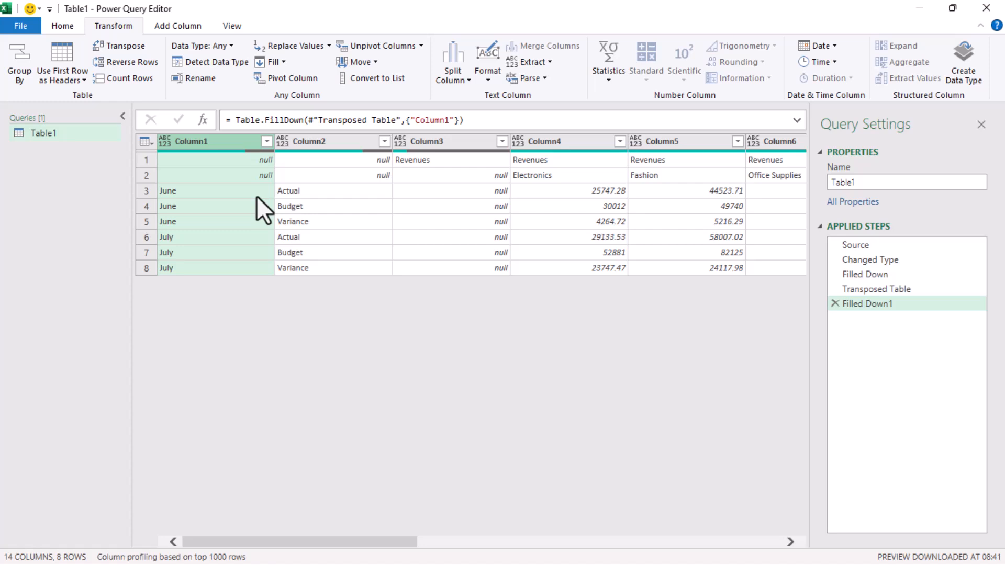
Step: Merge Column1 and Column2 with a colon separator into labels like June:Actual, then transpose back
{"action": "left_click", "coordinate": [334, 143], "text": "ctrl"}
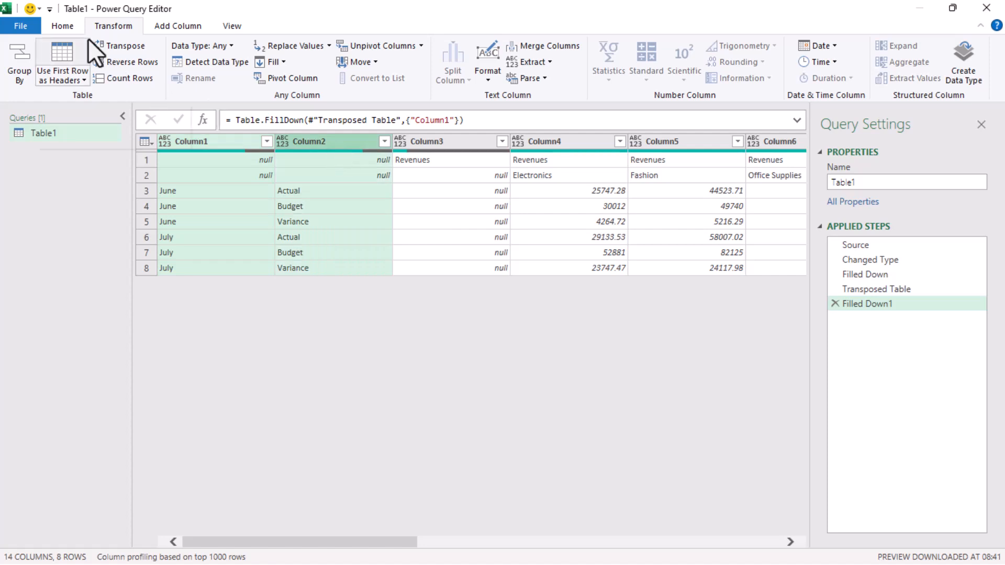
{"action": "left_click", "coordinate": [529, 48]}
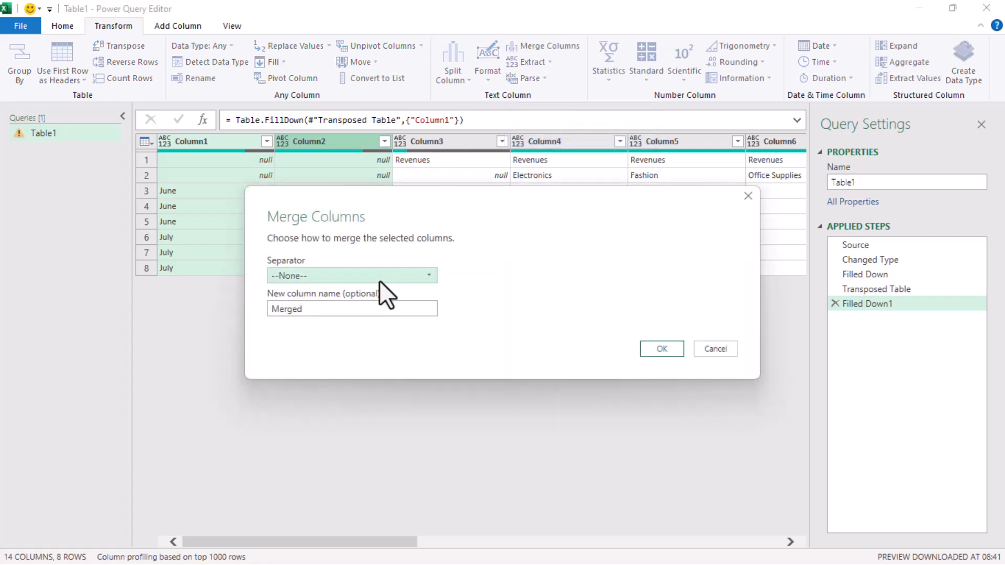
{"action": "left_click", "coordinate": [379, 281]}
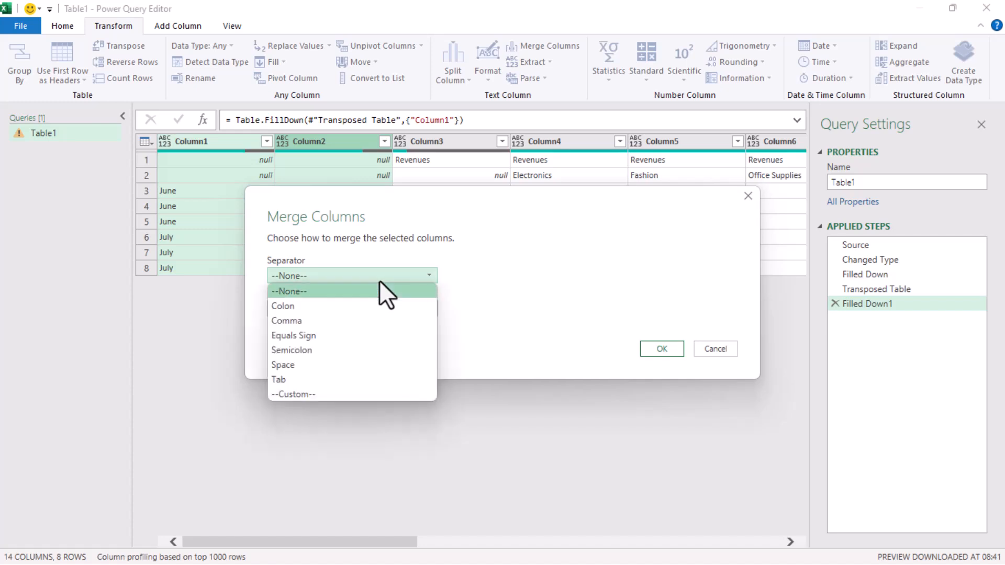
{"action": "left_click", "coordinate": [352, 306]}
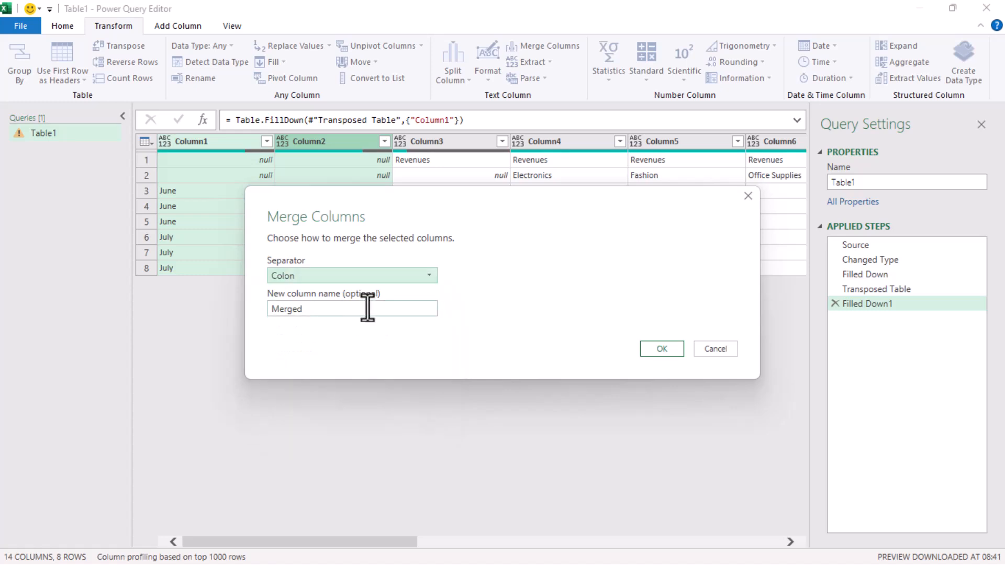
{"action": "left_click", "coordinate": [658, 348]}
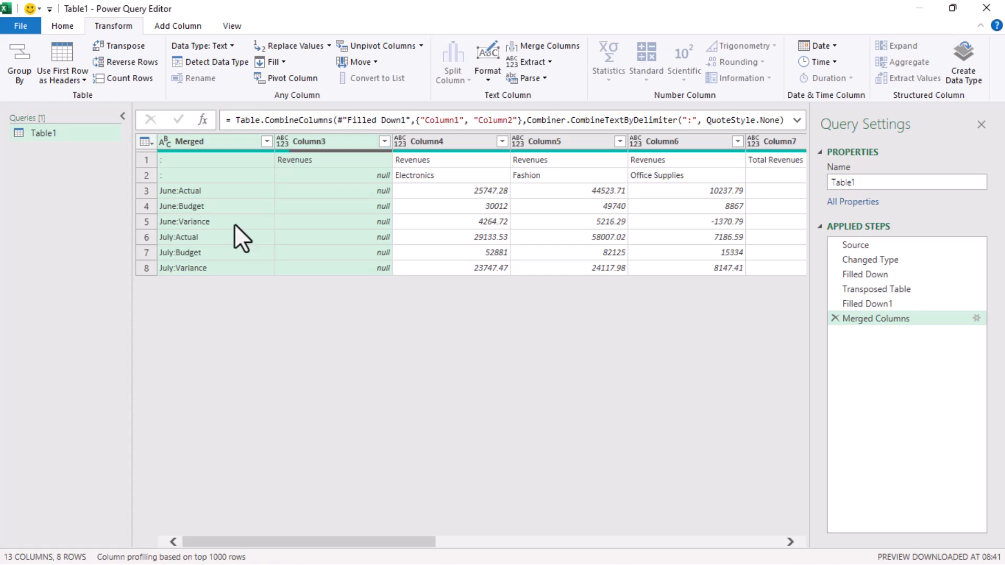
{"action": "left_click", "coordinate": [129, 46]}
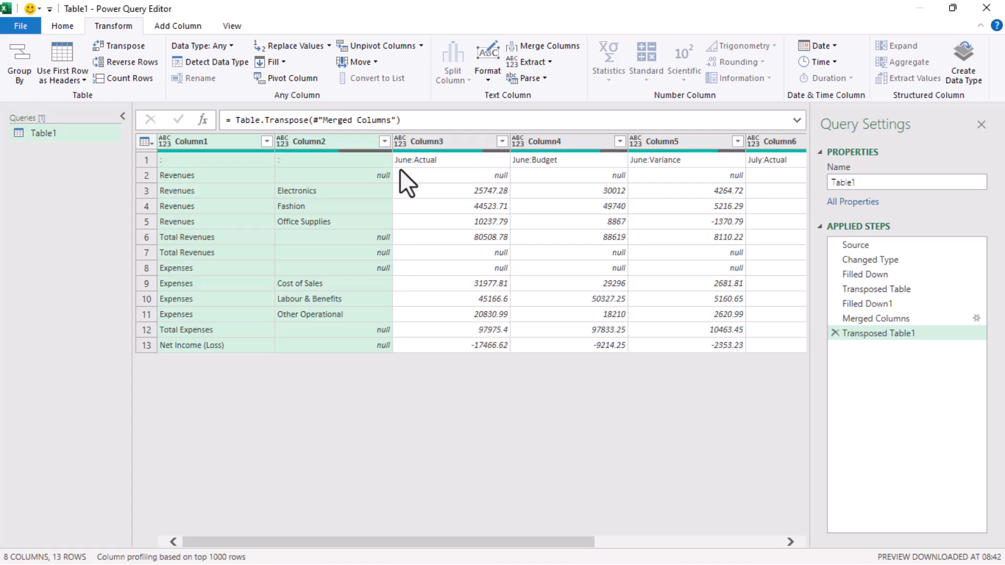
Step: Promote the first row to column headers such as June:Actual and June:Budget
{"action": "left_click", "coordinate": [78, 81]}
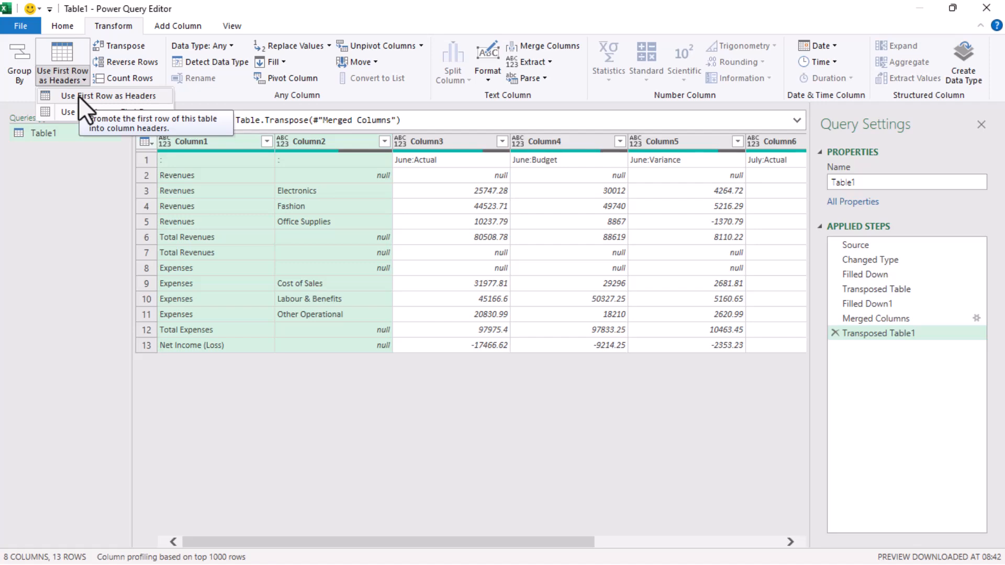
{"action": "left_click", "coordinate": [78, 96]}
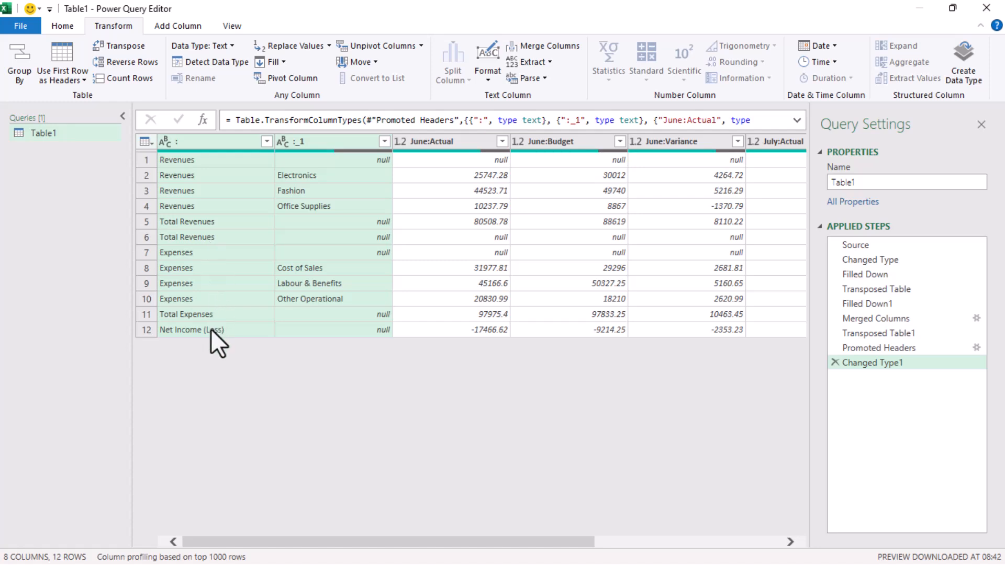
Step: Filter the first column to exclude Total Revenues, Total Expenses and Net Income (Loss)
{"action": "left_click", "coordinate": [266, 141]}
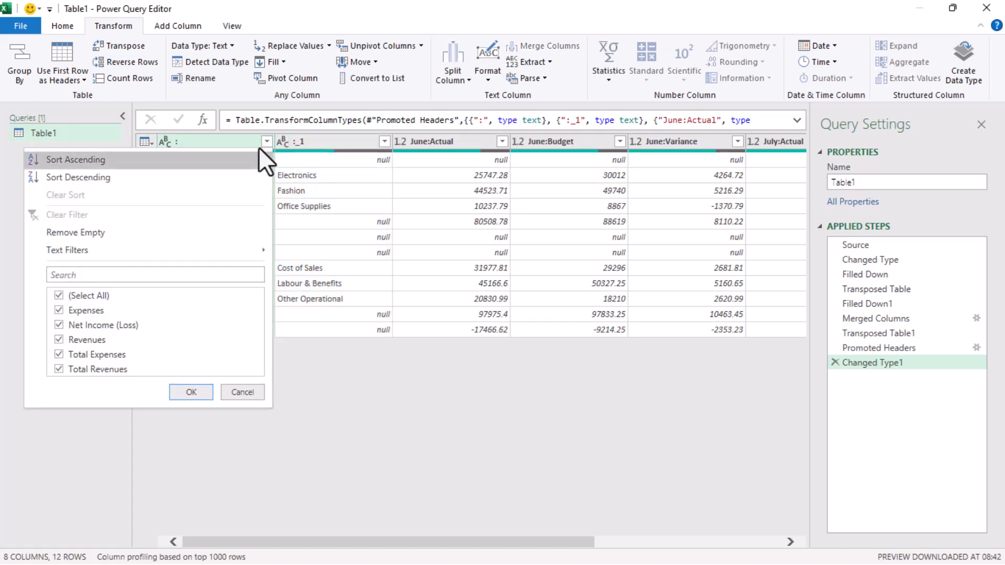
{"action": "left_click", "coordinate": [62, 365]}
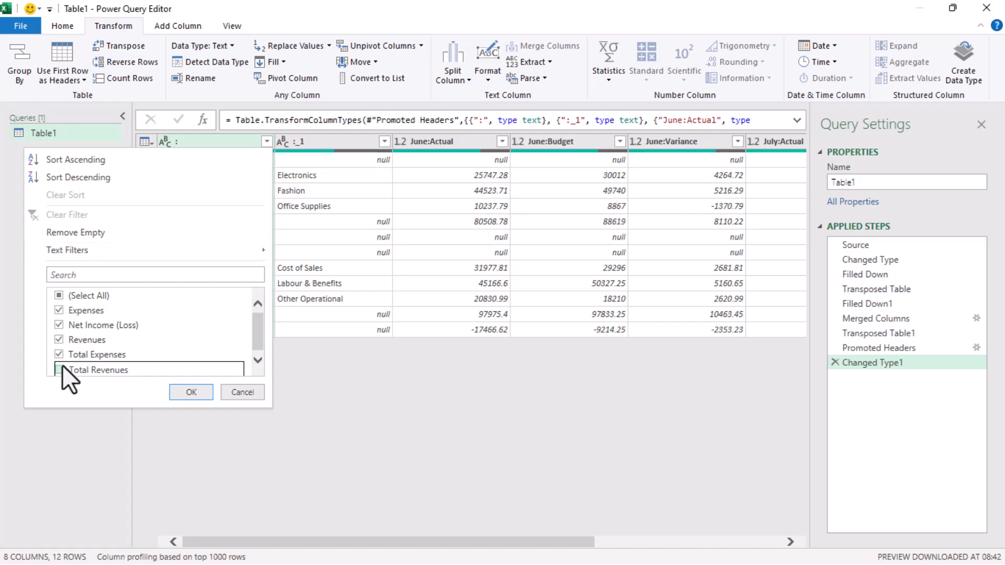
{"action": "left_click", "coordinate": [59, 354]}
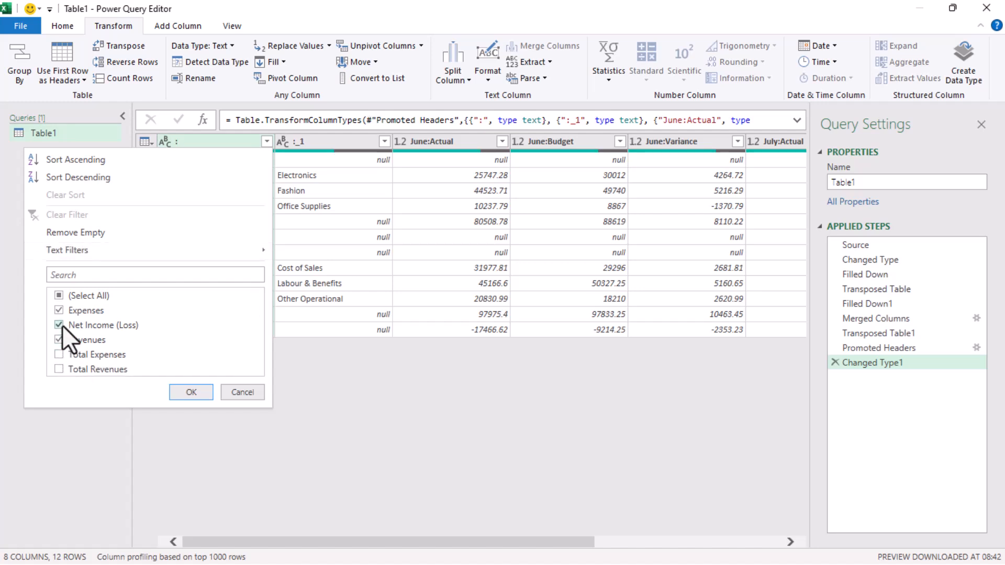
{"action": "left_click", "coordinate": [61, 325]}
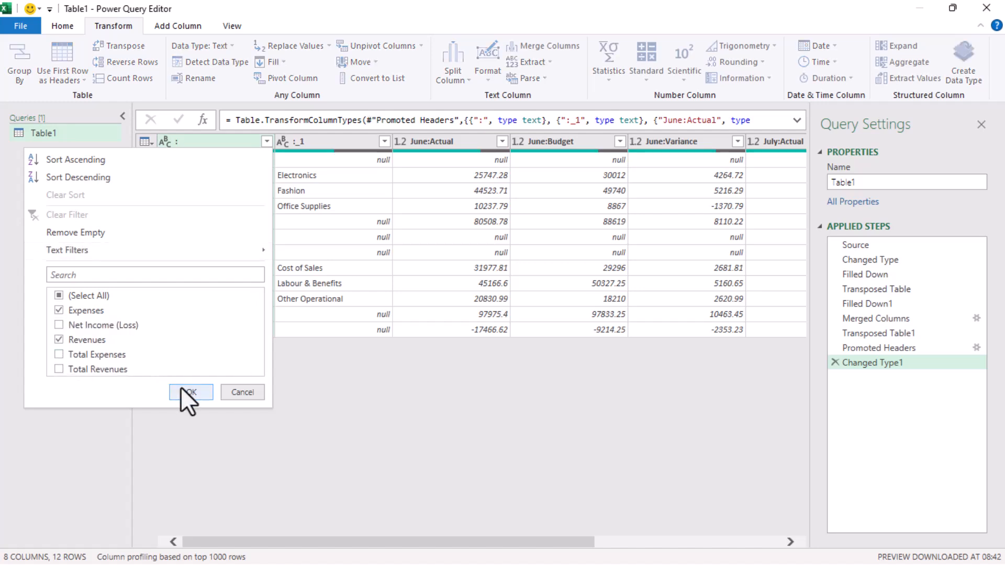
{"action": "left_click", "coordinate": [183, 390]}
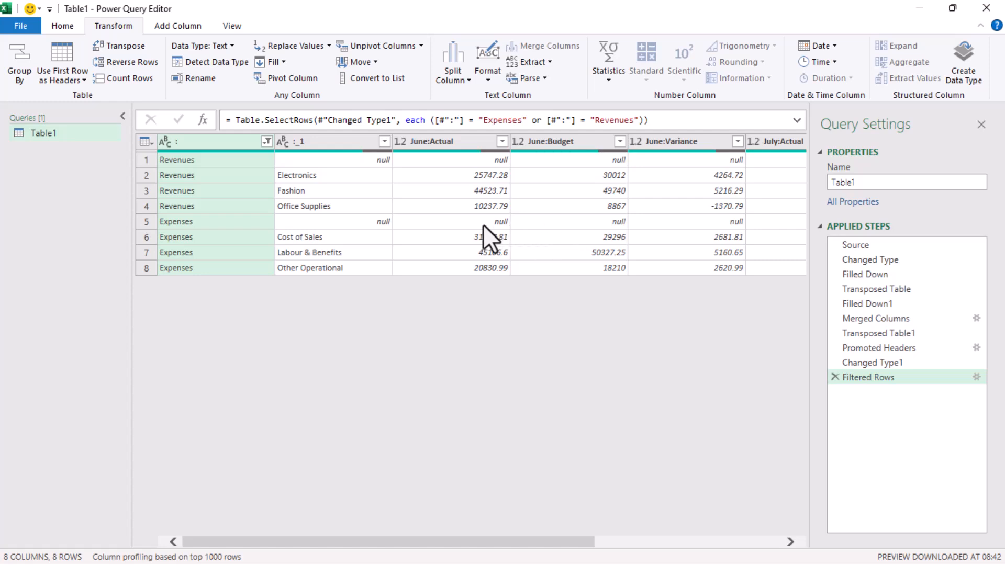
Step: Unpivot every column except the ':' and ':_1' label columns into Attribute and Value
{"action": "left_click", "coordinate": [345, 140], "text": "ctrl"}
{"action": "right_click", "coordinate": [346, 140]}
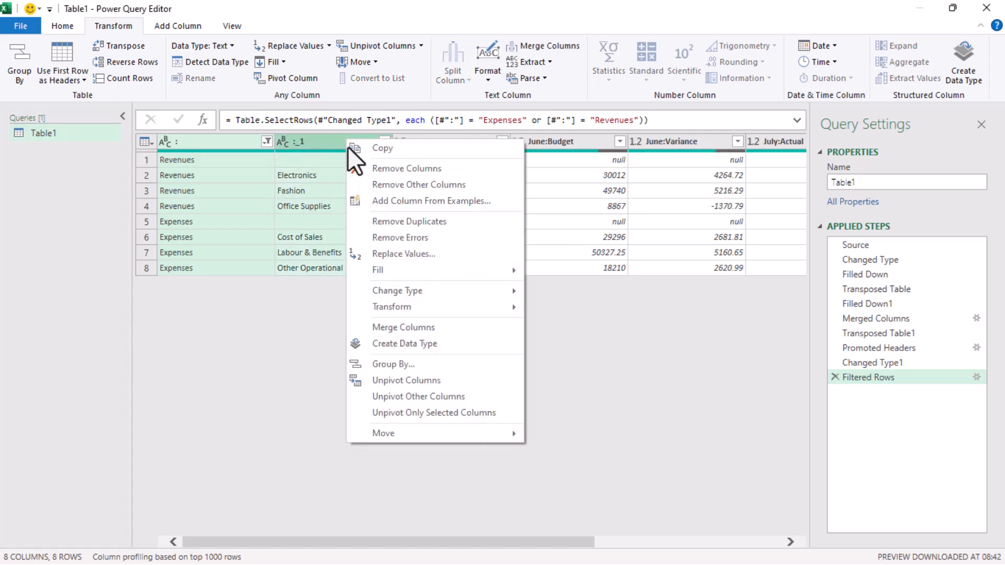
{"action": "left_click", "coordinate": [401, 396]}
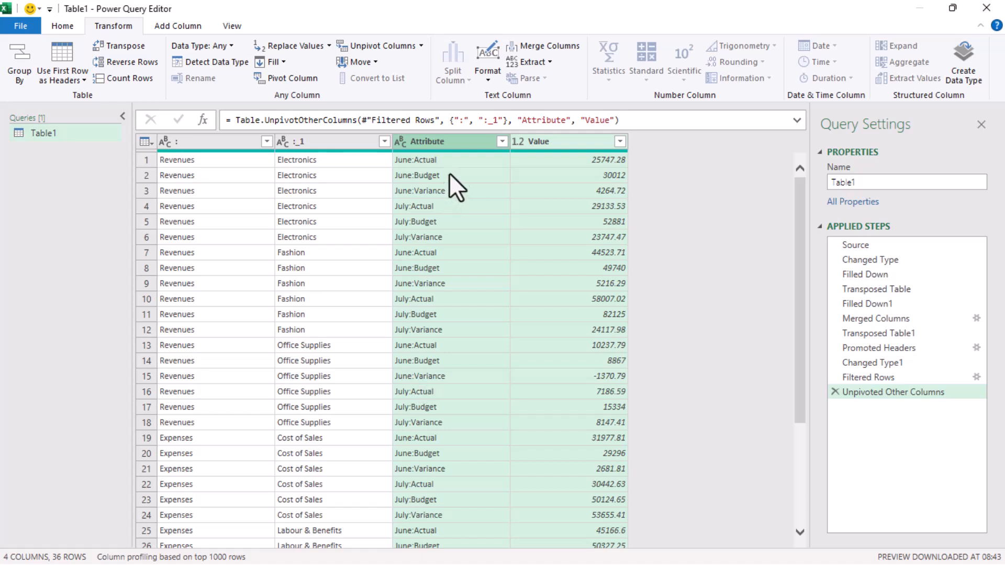
{"action": "left_click", "coordinate": [456, 143]}
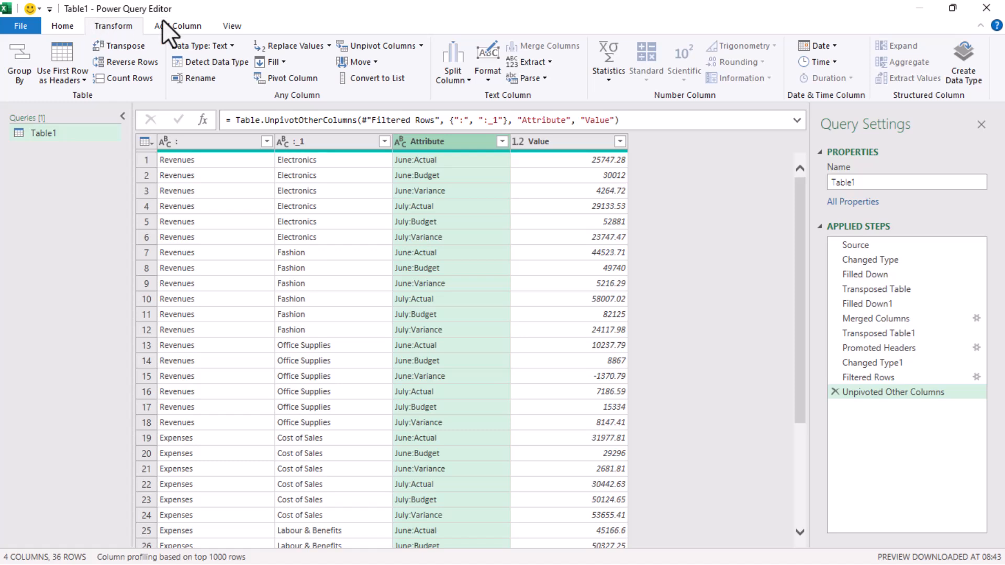
Step: Split Attribute by colon at each occurrence into Attribute.1 and Attribute.2
{"action": "left_click", "coordinate": [442, 74]}
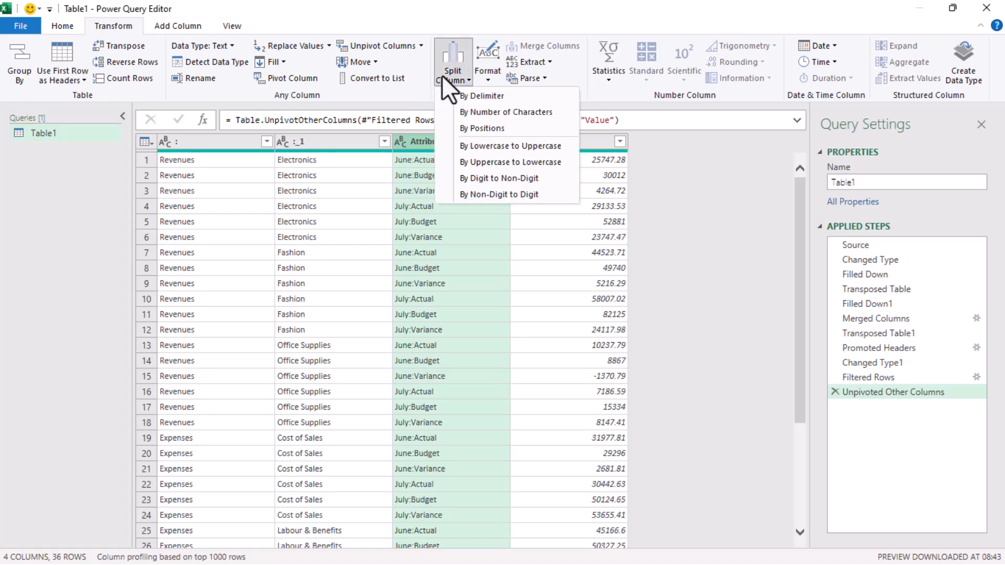
{"action": "left_click", "coordinate": [476, 96]}
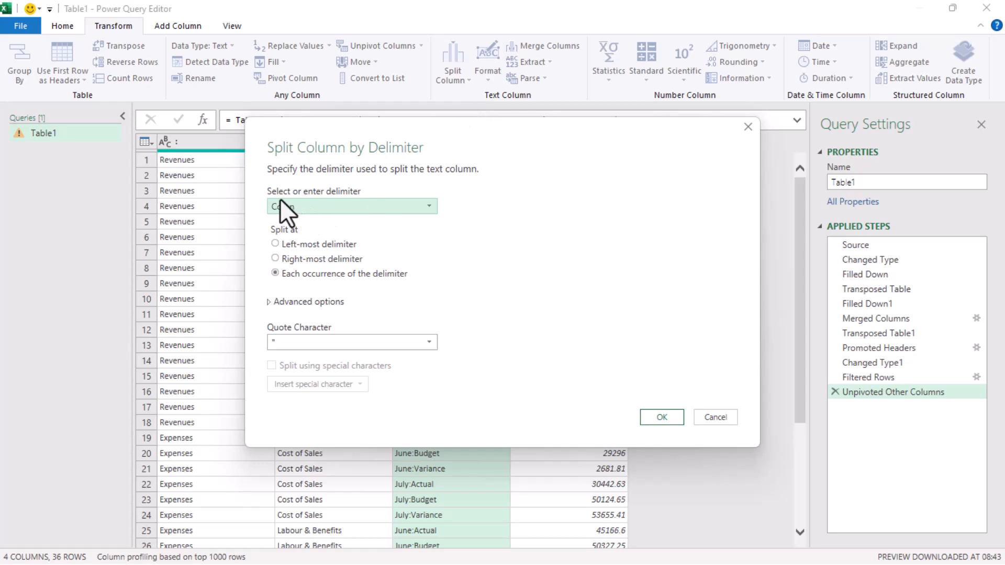
{"action": "left_click", "coordinate": [662, 417]}
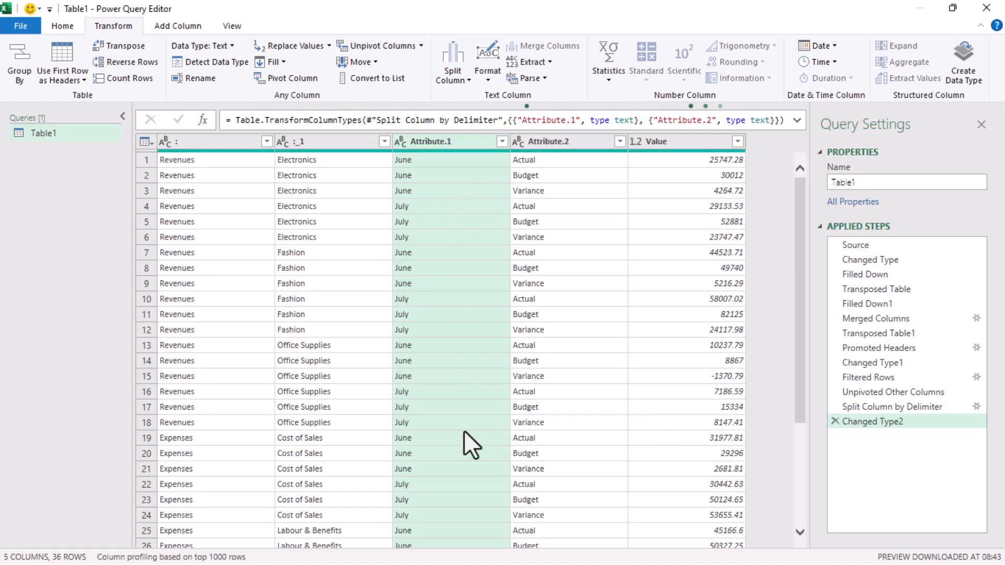
Step: Rename Attribute.1 to 'Months' and Attribute.2 to 'Actual/Budget'
{"action": "double_click", "coordinate": [448, 140]}
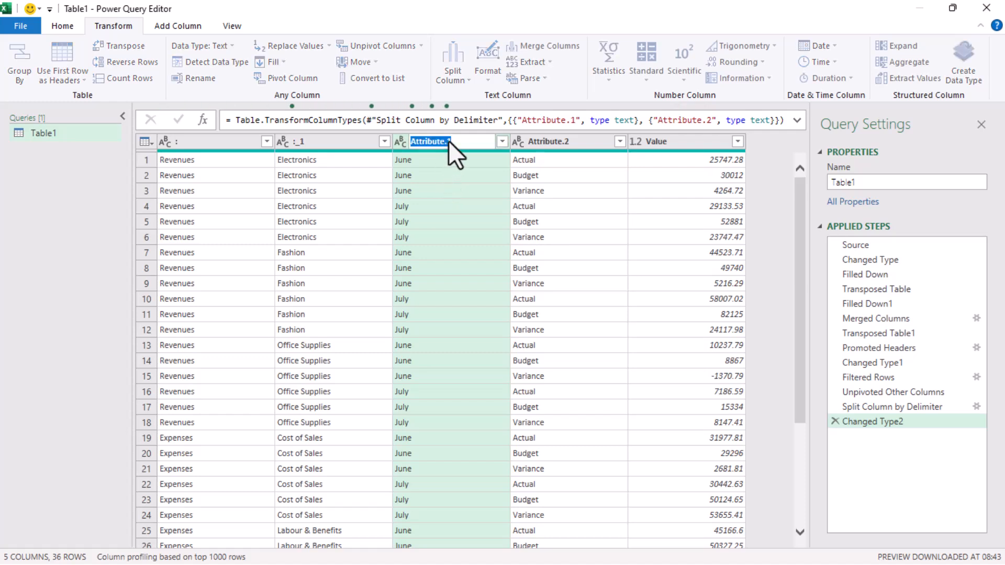
{"action": "type", "text": "Months"}
{"action": "key", "text": "Return"}
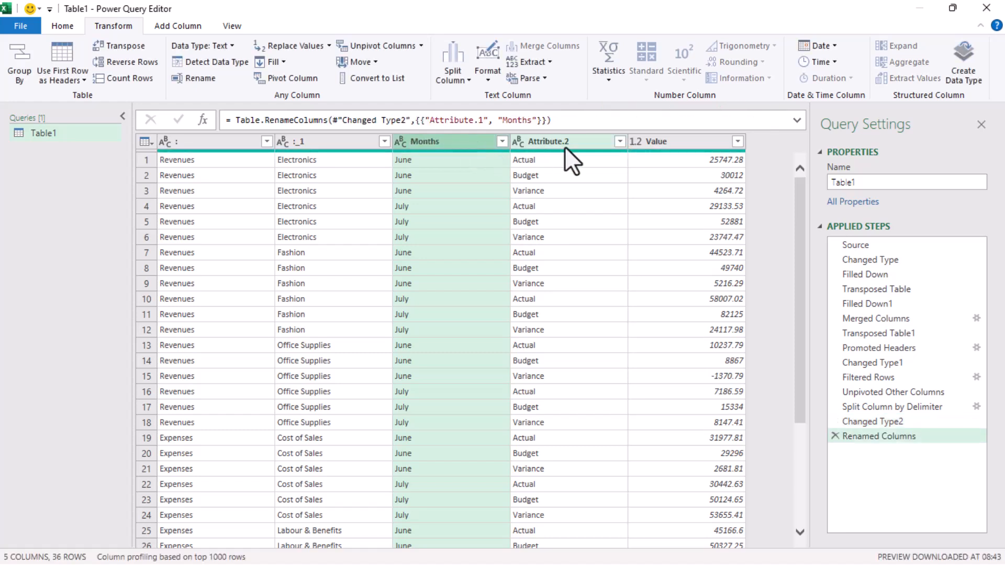
{"action": "double_click", "coordinate": [564, 143]}
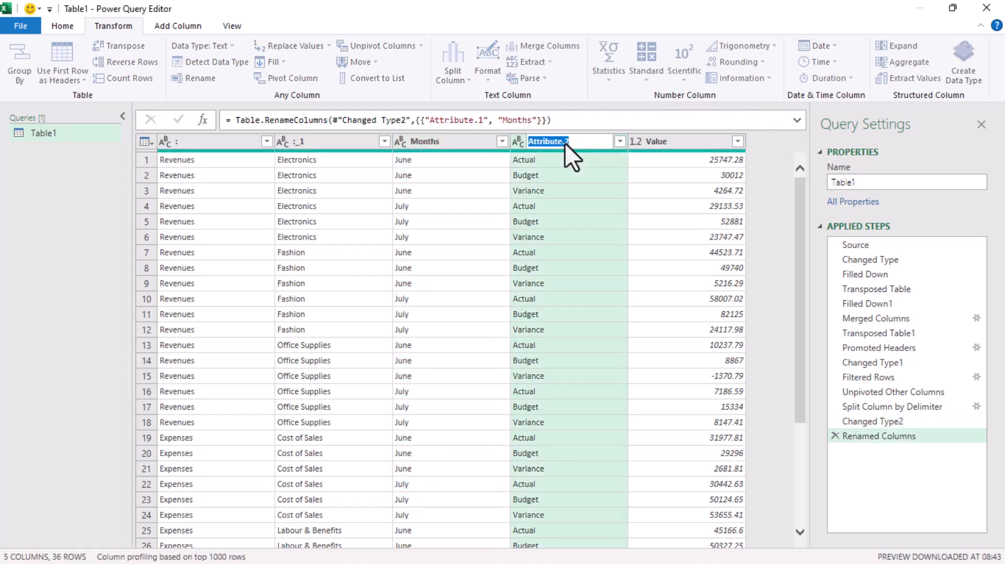
{"action": "type", "text": "A"}
{"action": "type", "text": "ctual/Budget"}
{"action": "key", "text": "Return"}
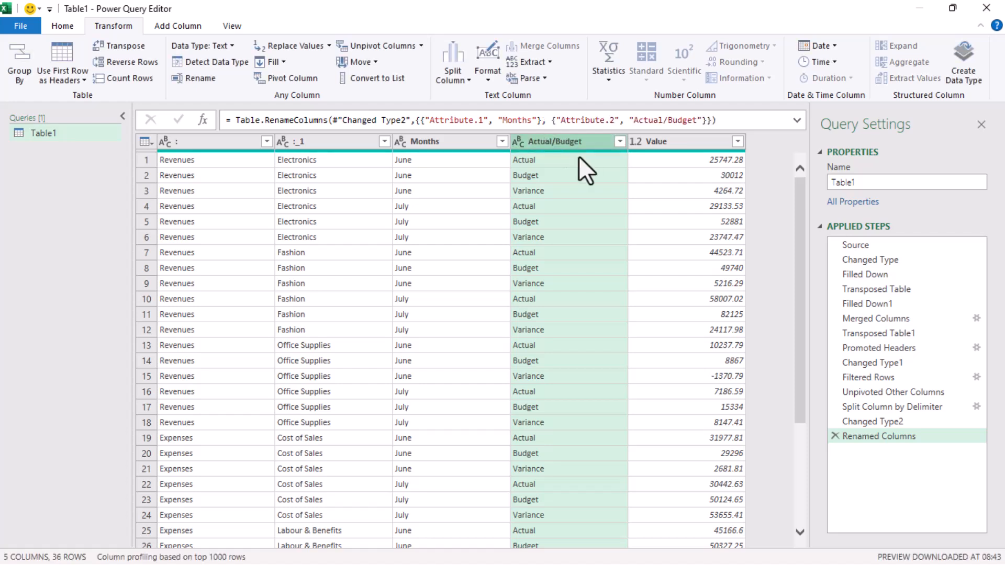
Step: Uncheck Variance in the Actual/Budget column filter, leaving 24 rows of Actual and Budget
{"action": "left_click", "coordinate": [619, 142]}
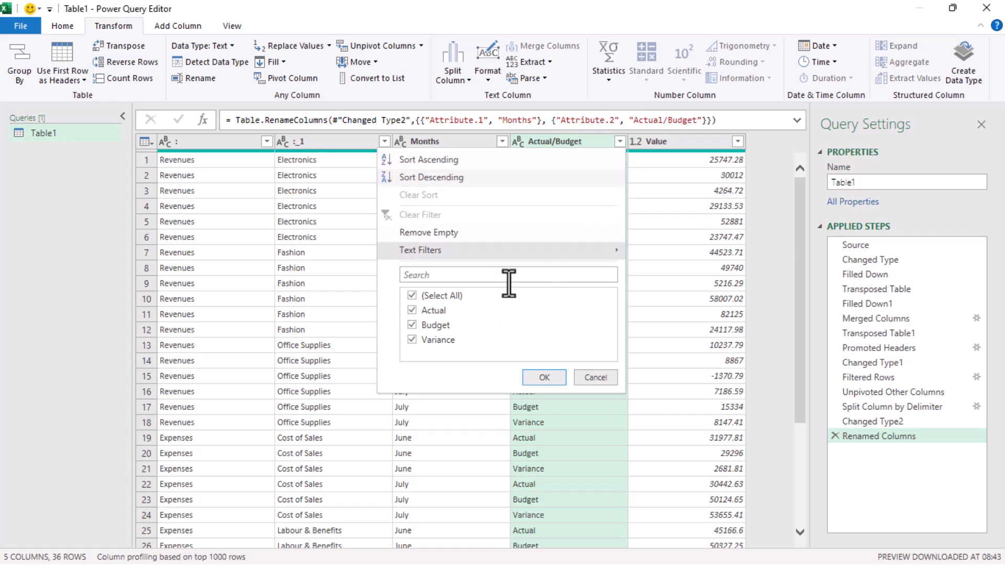
{"action": "left_click", "coordinate": [412, 340]}
{"action": "left_click", "coordinate": [542, 378]}
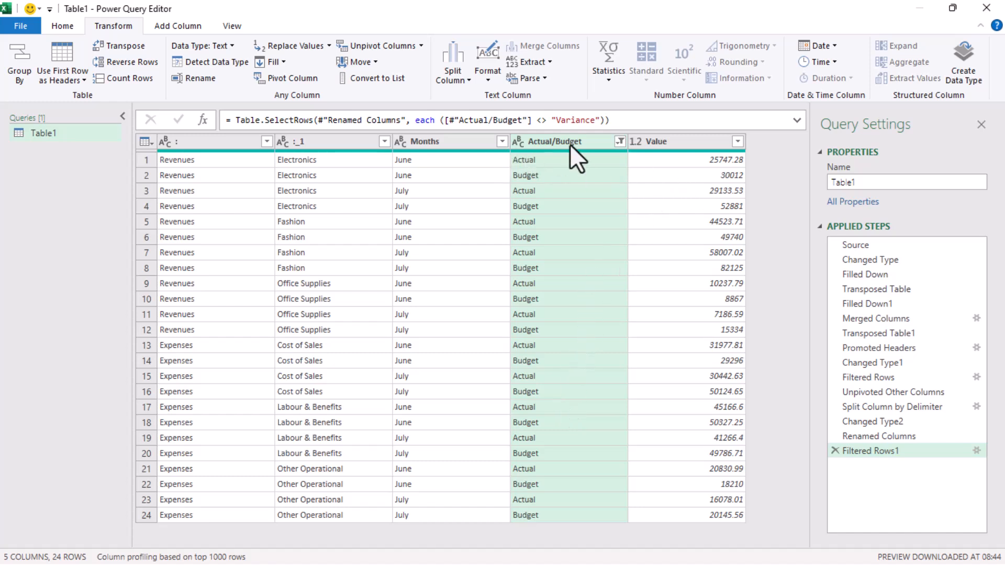
Step: Rename the ':_1' column to Products and the ':' column to Revenues/Expenses
{"action": "double_click", "coordinate": [311, 146]}
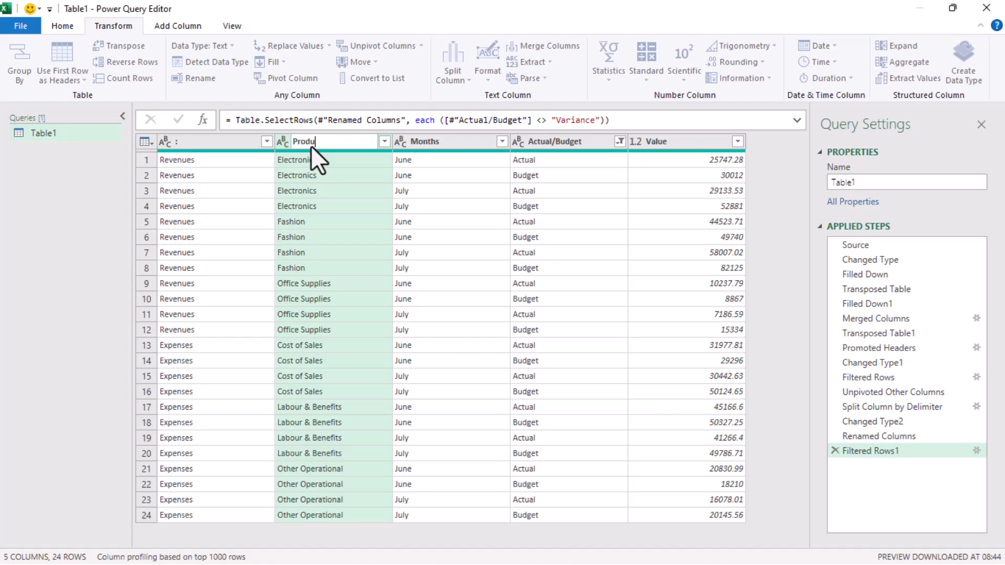
{"action": "key", "text": "Return"}
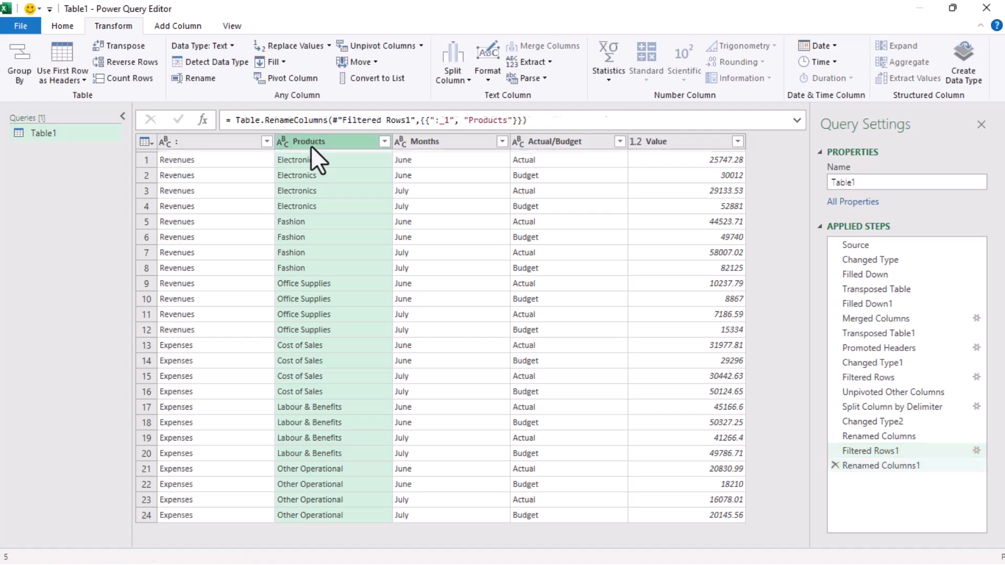
{"action": "double_click", "coordinate": [181, 143]}
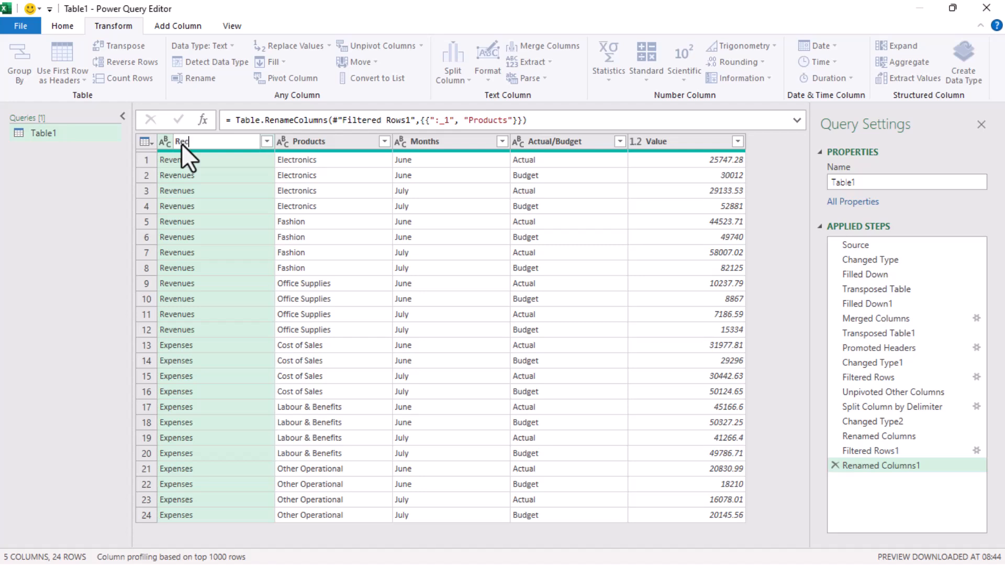
{"action": "type", "text": "Revenues/Expenses"}
{"action": "key", "text": "Return"}
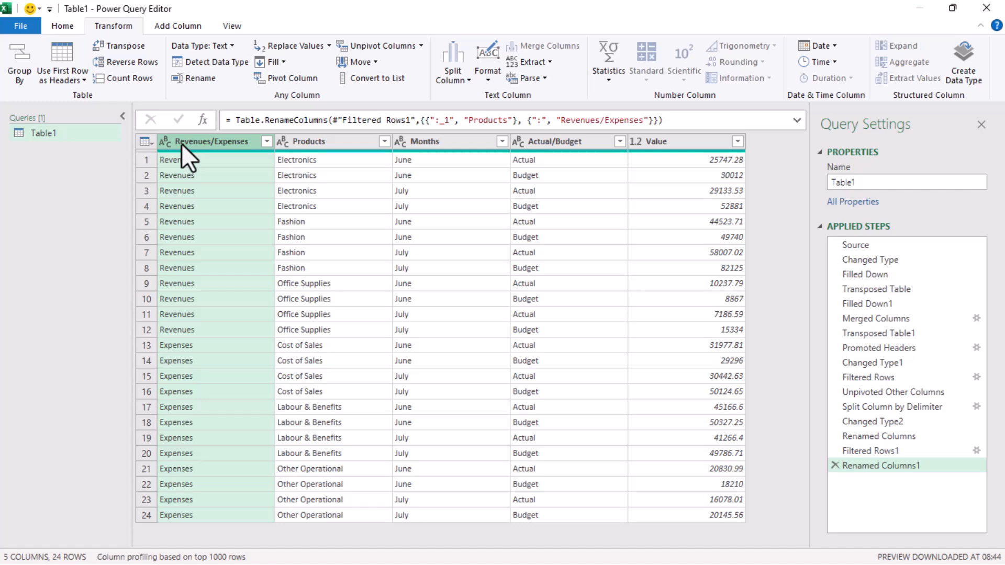
Step: Close & Load the query into a new Table1 sheet and inspect an Office Supplies entry
{"action": "left_click", "coordinate": [60, 26]}
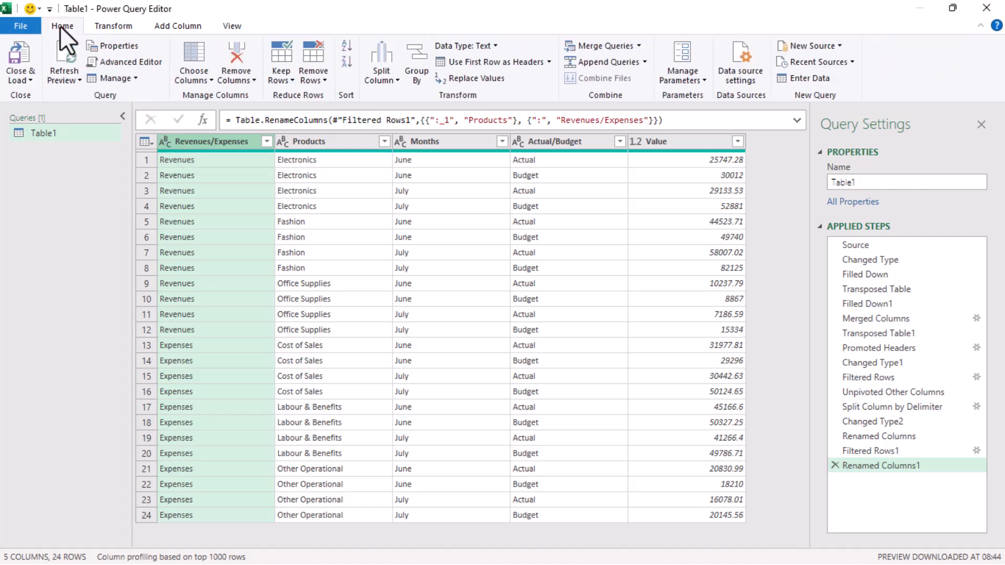
{"action": "left_click", "coordinate": [20, 63]}
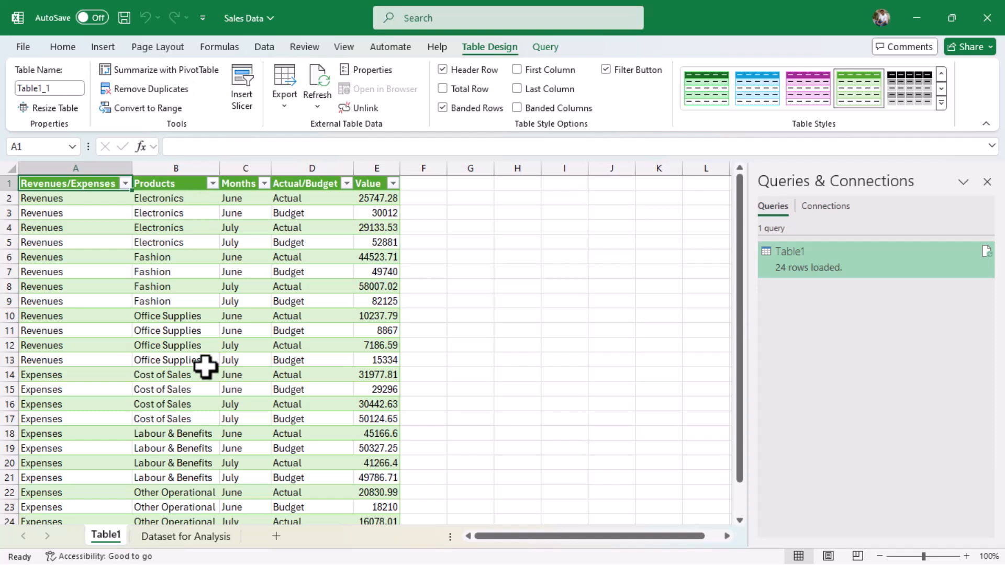
{"action": "left_click", "coordinate": [205, 364]}
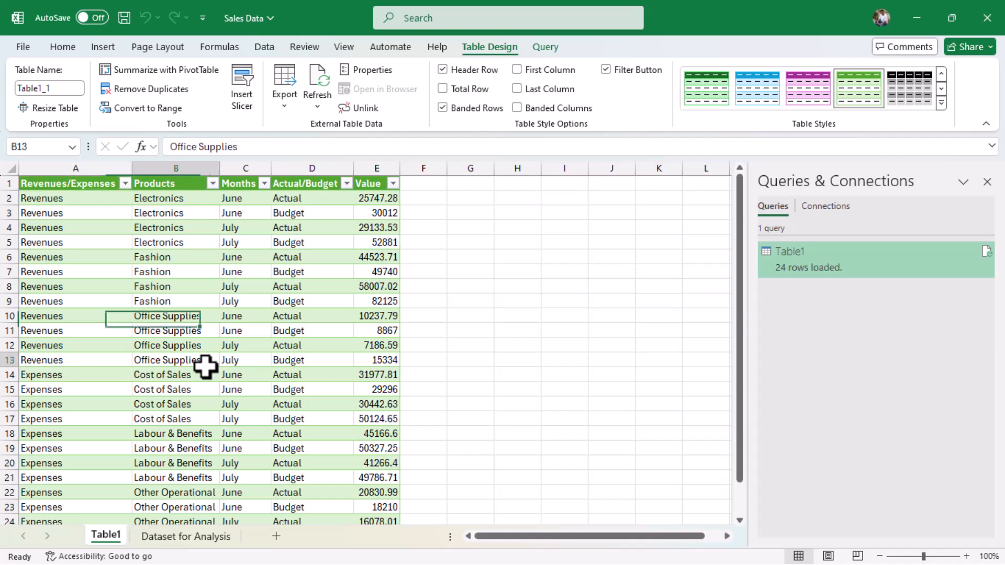